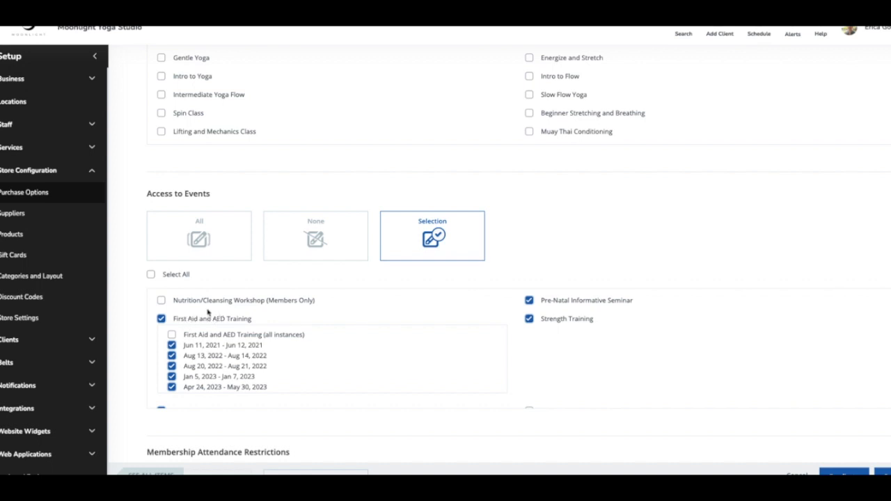
- Open the First Aid and AED Training event's schedule and start adding a session to the Apr 24, 2023 instance
scroll(213, 335, "down", 1)
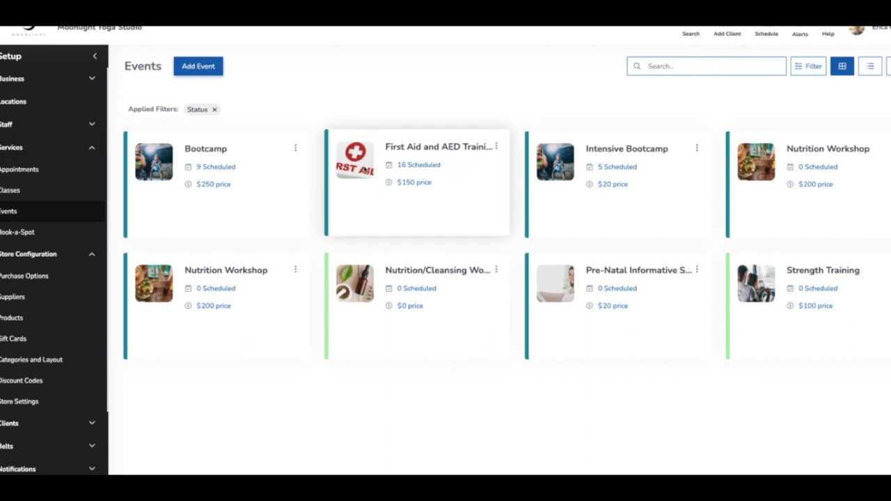
left_click(364, 171)
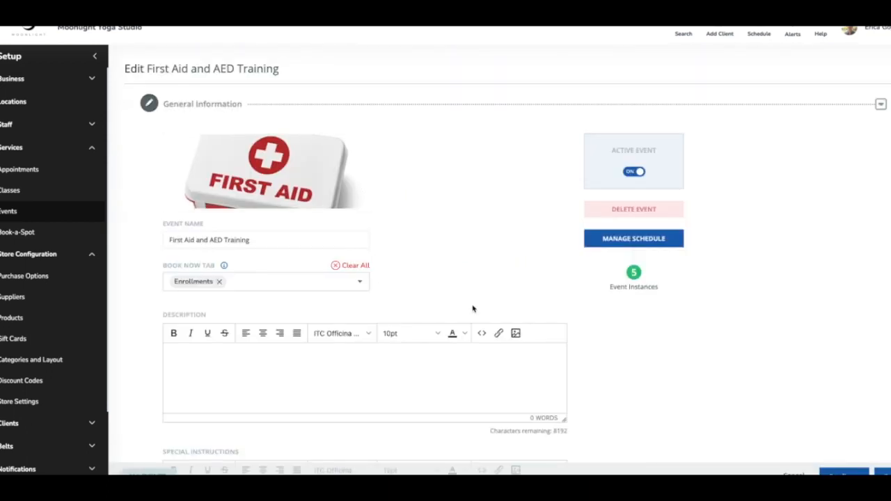
left_click(633, 239)
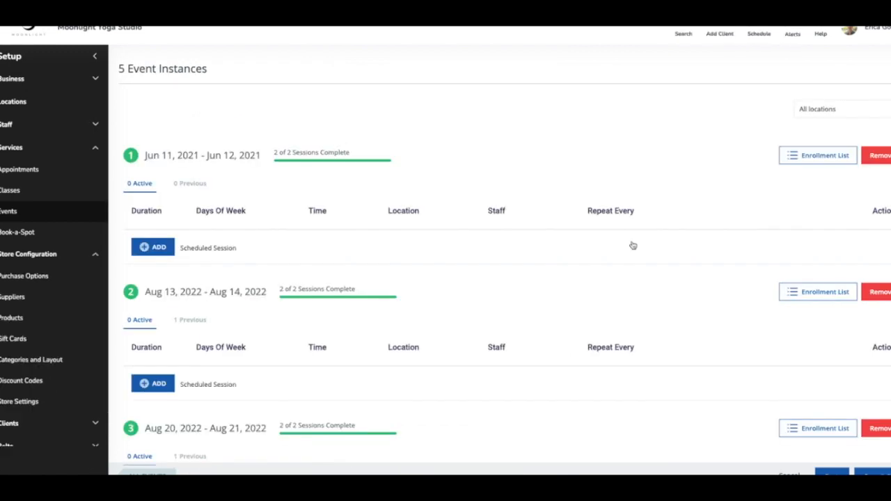
scroll(264, 340, "down", 5)
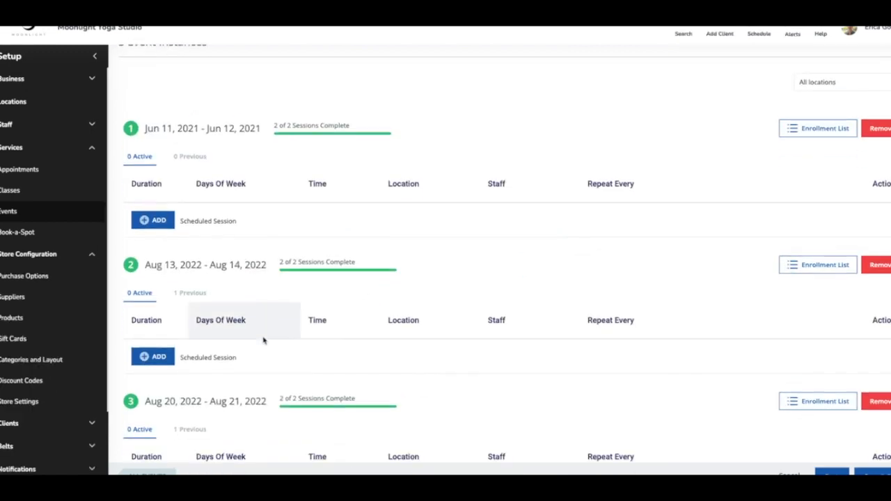
scroll(265, 341, "down", 3)
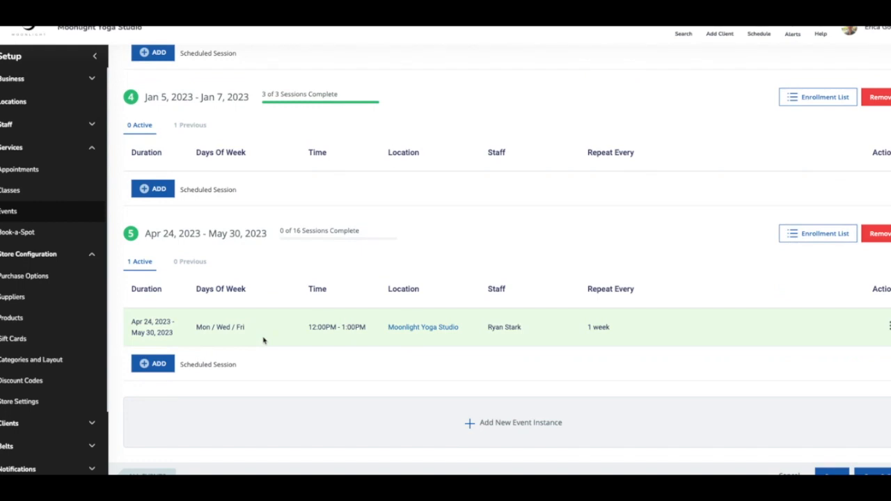
left_click(155, 366)
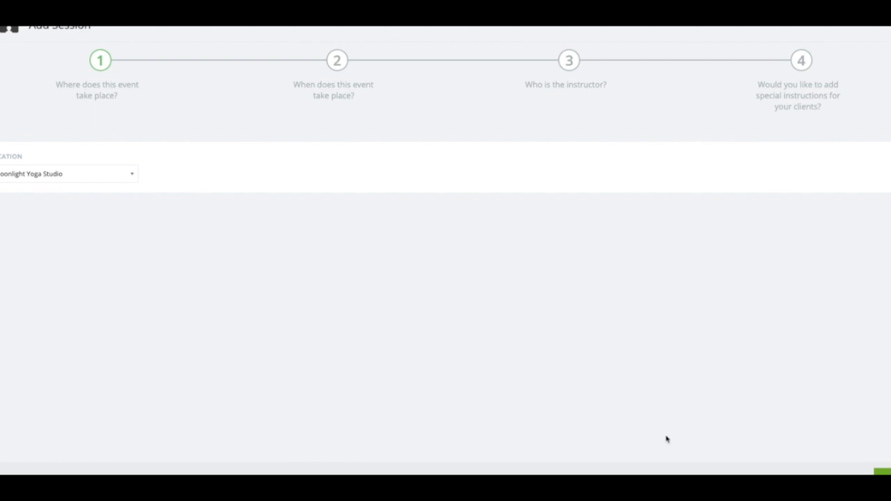
- Keep Moonlight Yoga Studio as the location and set the session start time to 6:00 PM
left_click(884, 472)
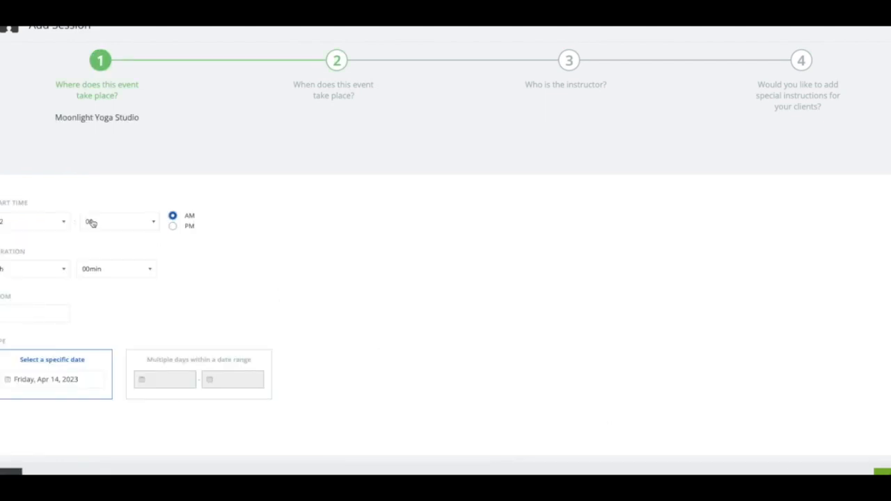
left_click(172, 227)
left_click(62, 220)
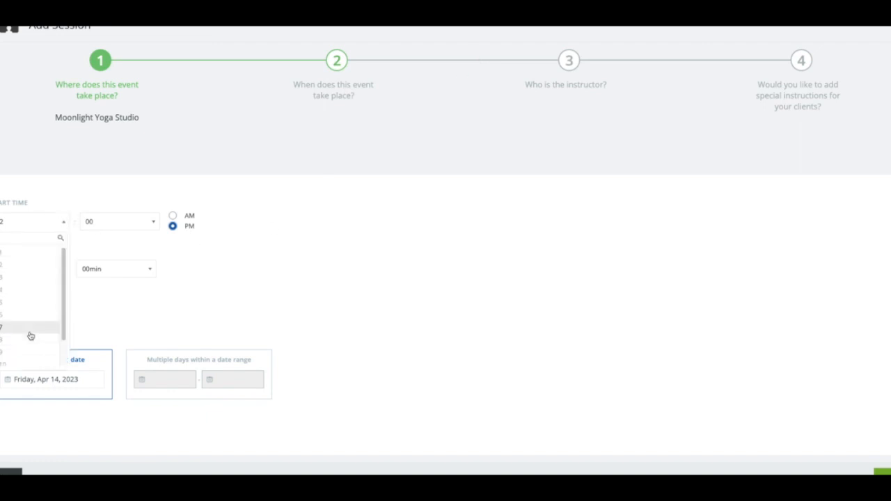
left_click(24, 316)
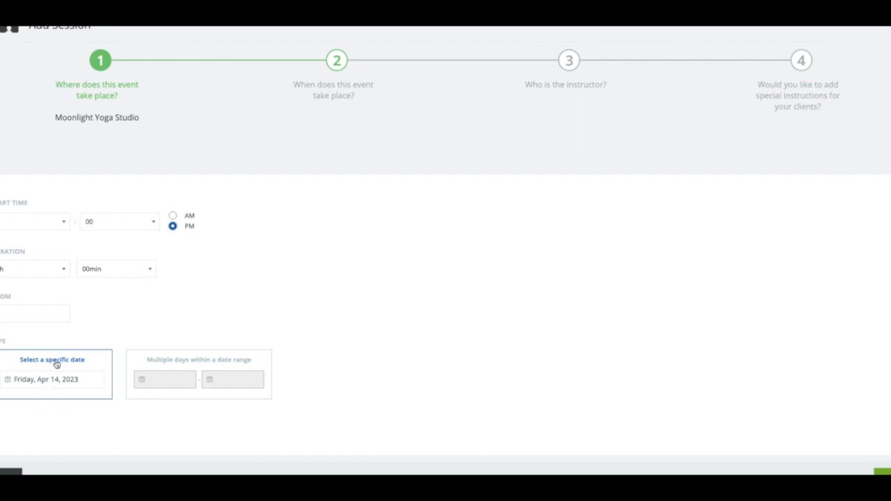
- Choose multiple days within a date range from Jun 1, 2023 to Jun 30, 2023
left_click(181, 368)
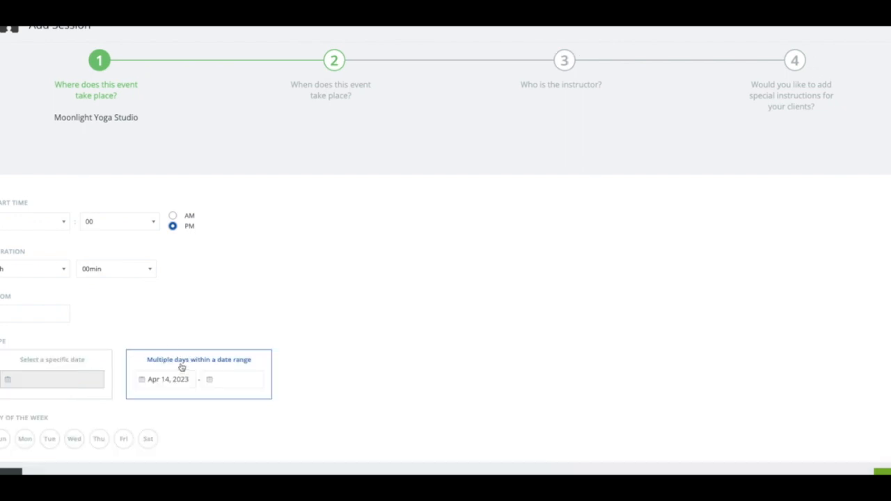
left_click(172, 384)
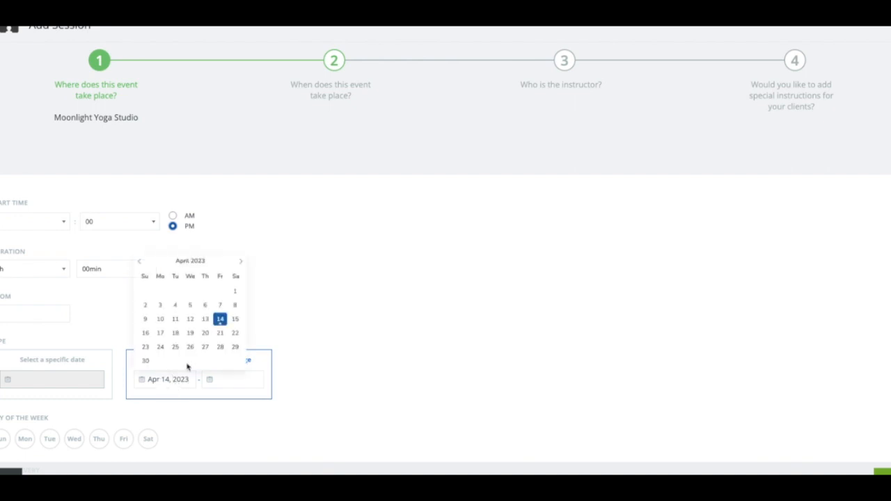
left_click(242, 265)
left_click(242, 266)
left_click(204, 290)
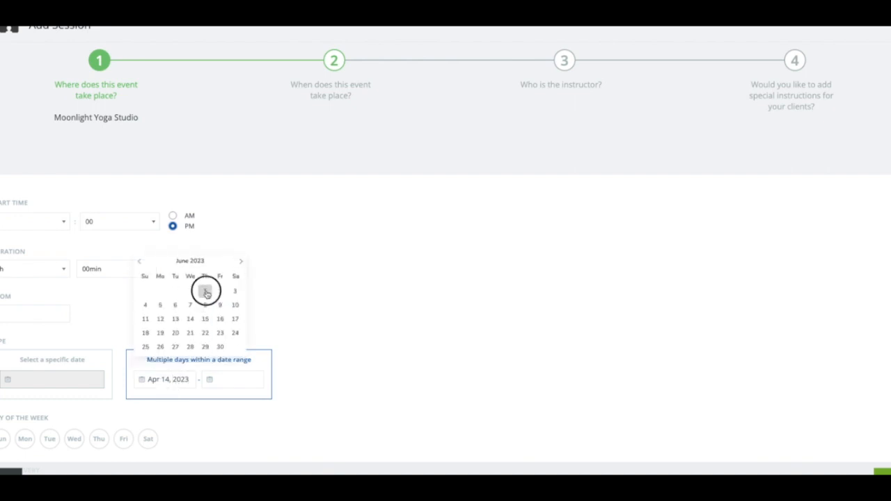
left_click(220, 384)
left_click(287, 480)
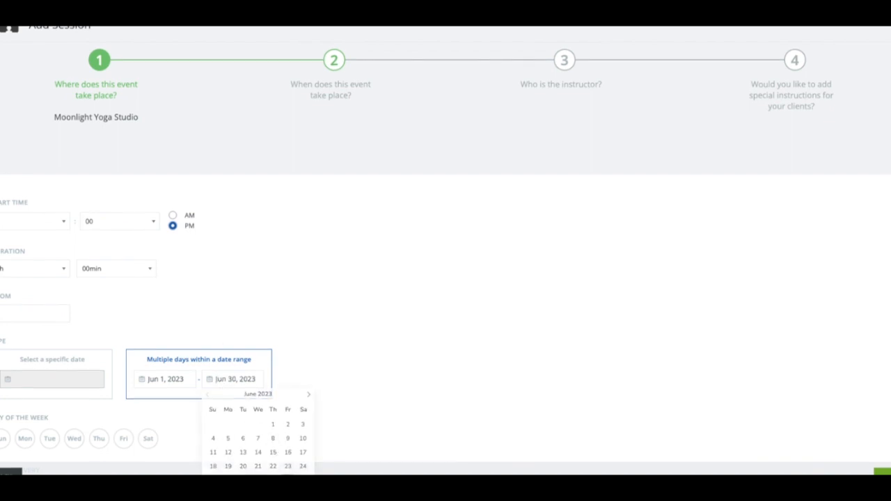
- Set the session to repeat on Mondays and continue to the instructor step
scroll(304, 372, "down", 1)
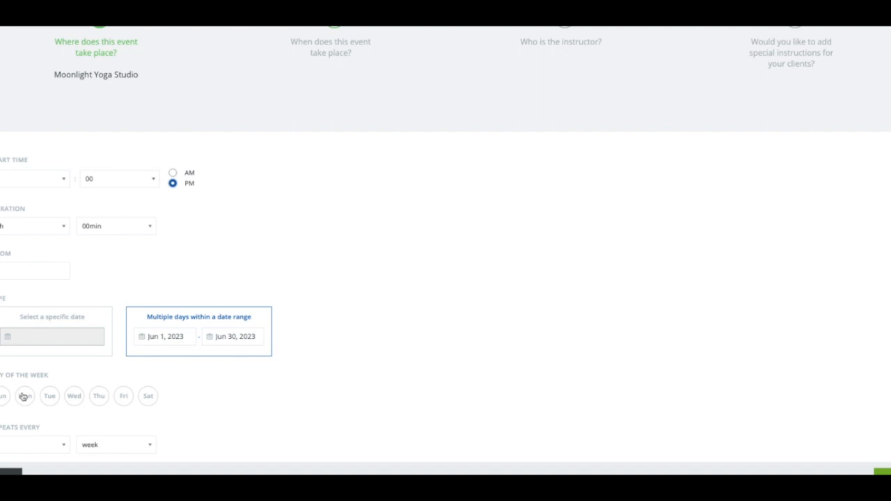
left_click(24, 396)
left_click(883, 470)
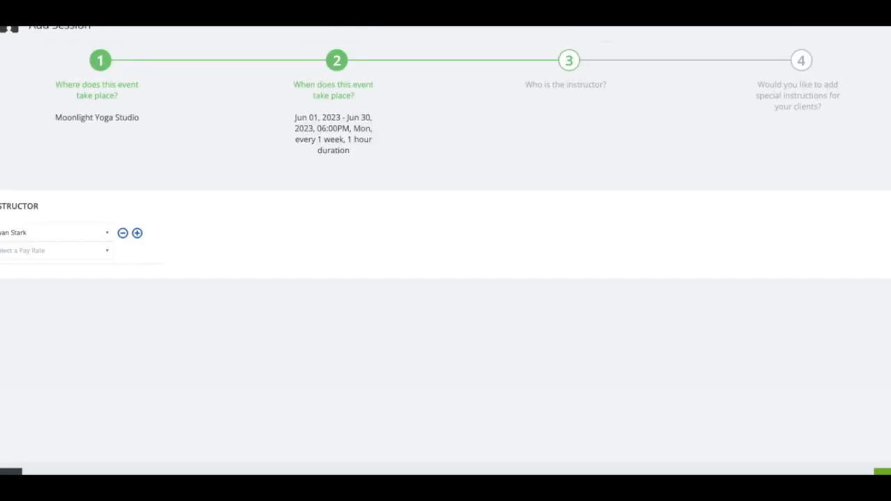
- Pick a different instructor from the staff list and continue to the special instructions step
left_click(68, 232)
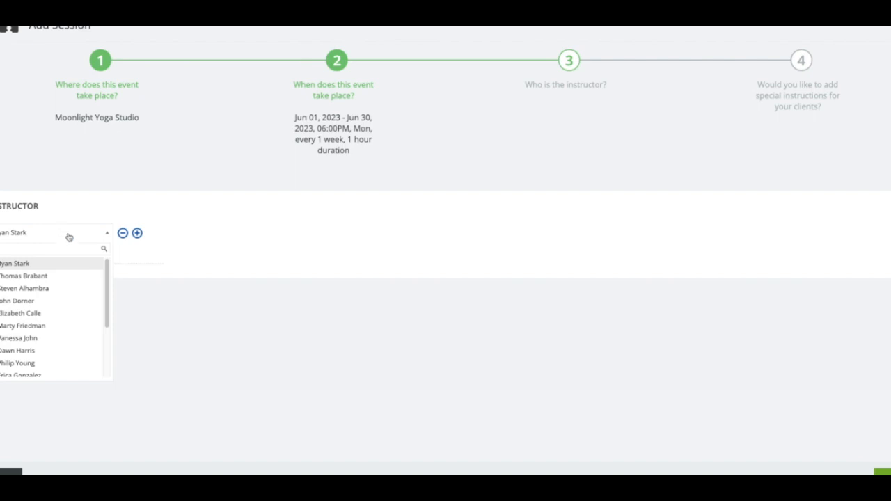
left_click(57, 314)
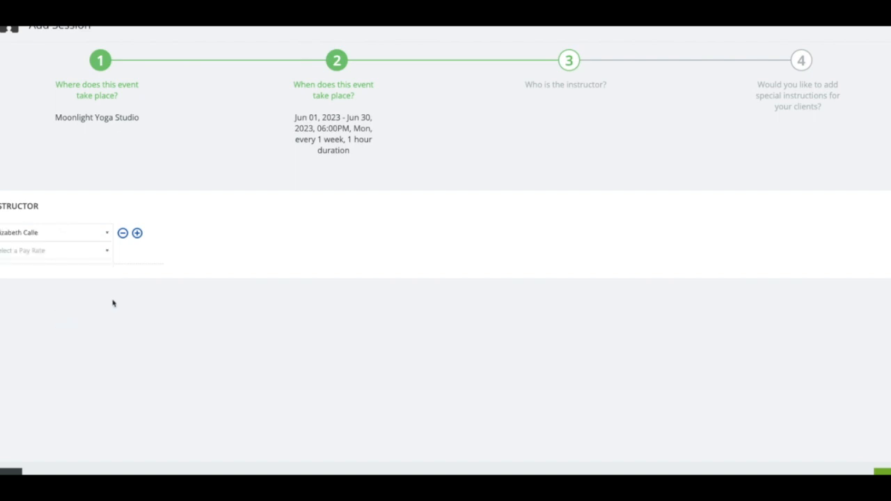
left_click(882, 472)
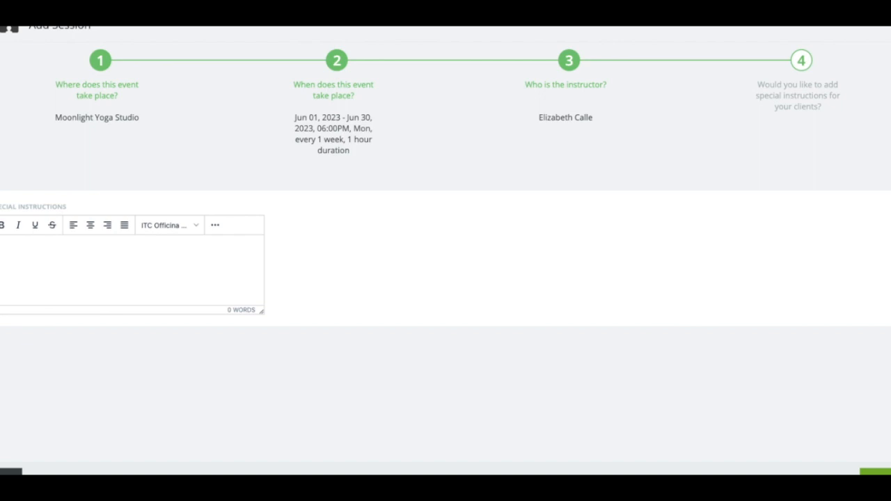
- Leave special instructions empty and save the new scheduled session
left_click(877, 472)
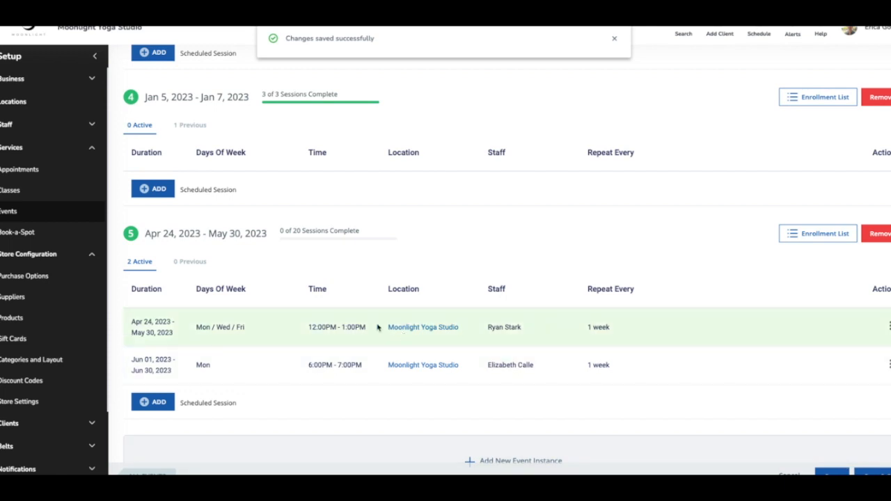
scroll(390, 350, "down", 1)
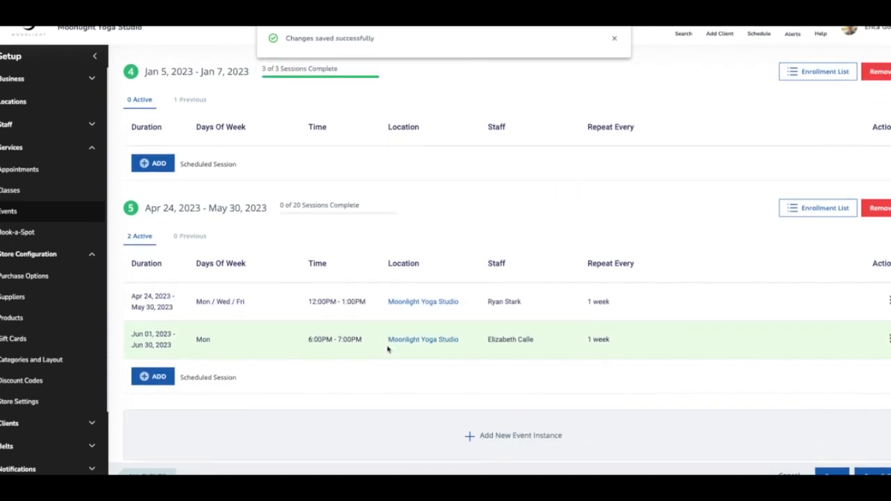
scroll(388, 348, "up", 2)
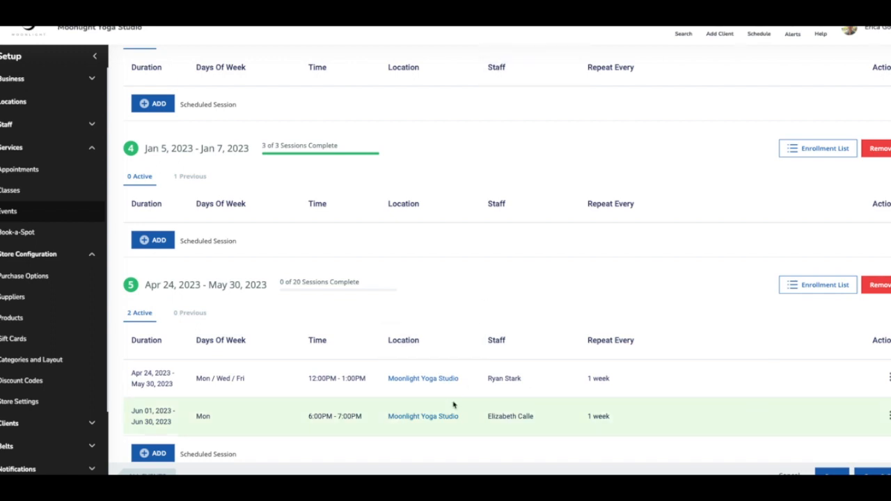
scroll(453, 405, "down", 3)
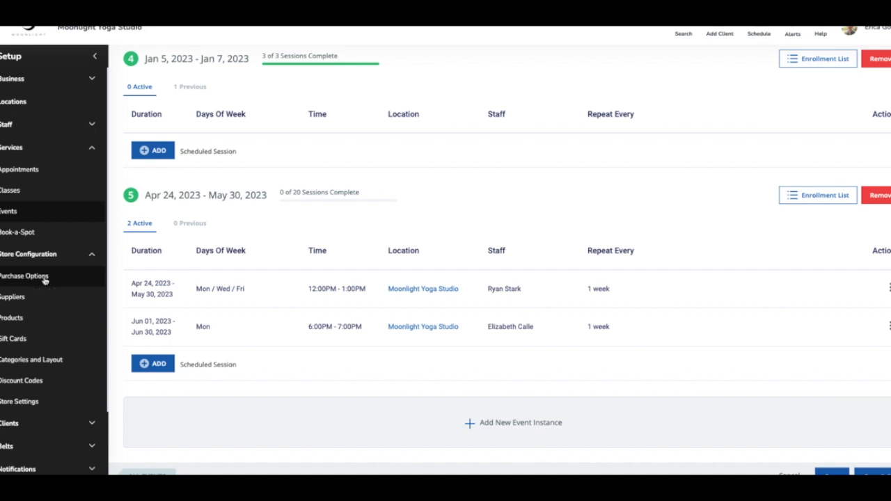
- Open the 6 Mo. Unlimited Membership purchase option and review the First Aid and AED Training instances under Access to Events
left_click(45, 278)
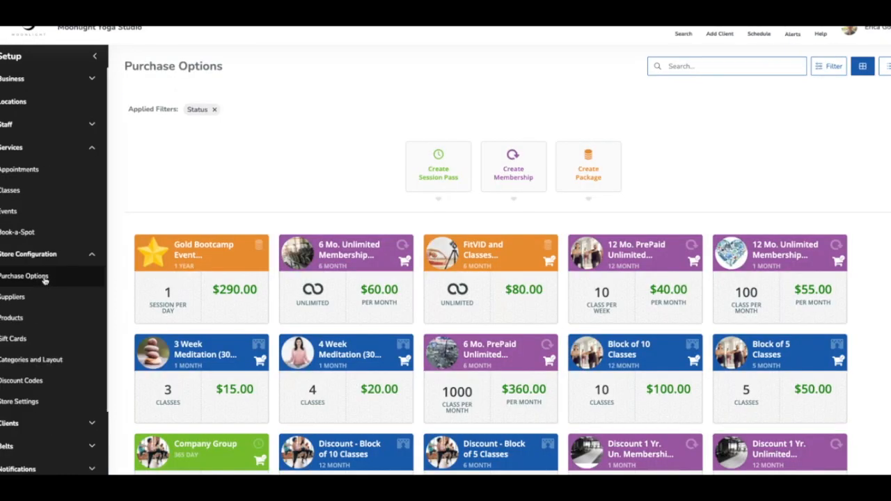
left_click(351, 272)
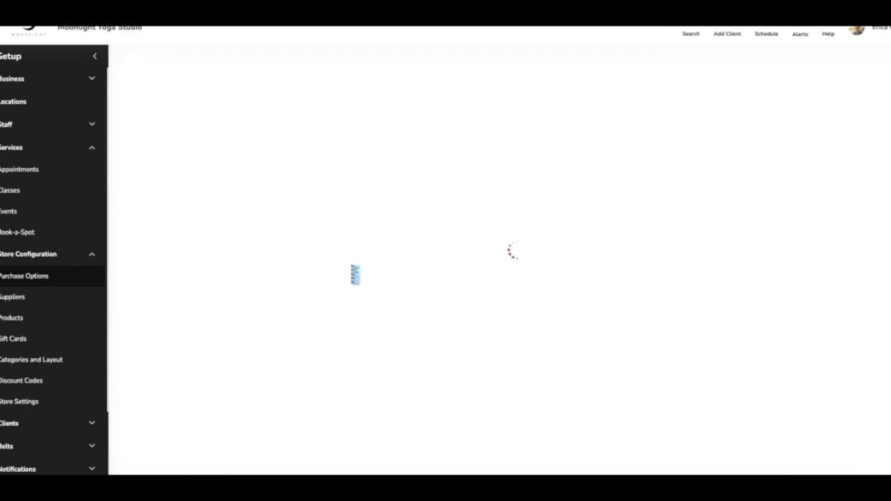
scroll(350, 281, "down", 10)
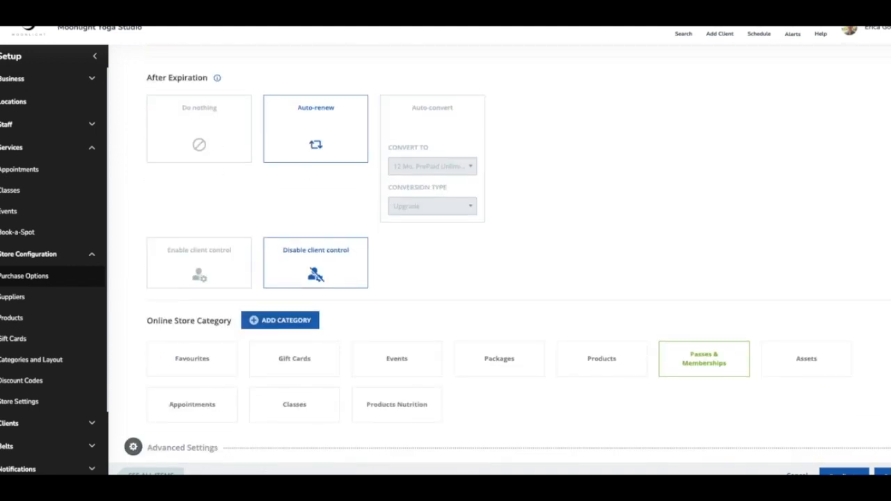
scroll(504, 341, "down", 4)
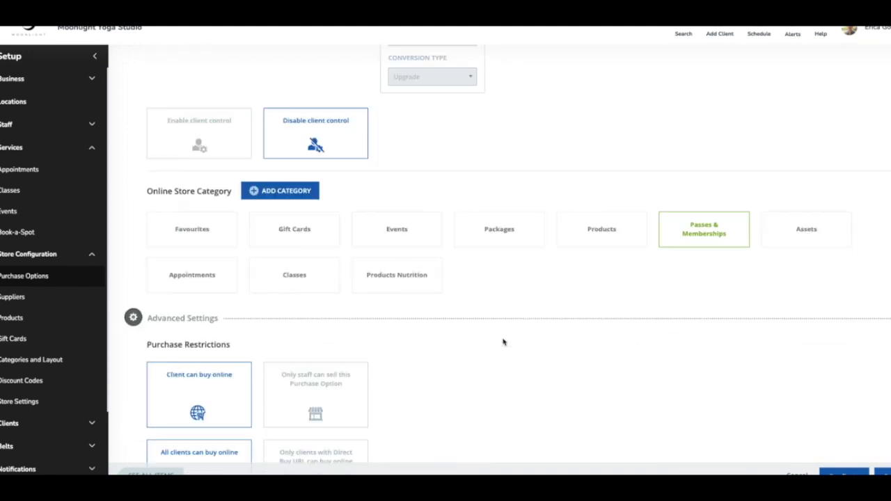
scroll(503, 342, "down", 7)
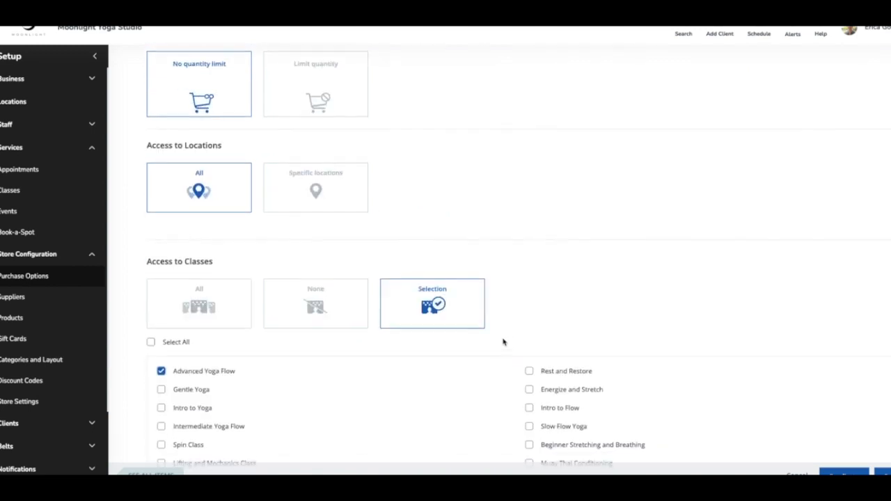
scroll(503, 342, "down", 6)
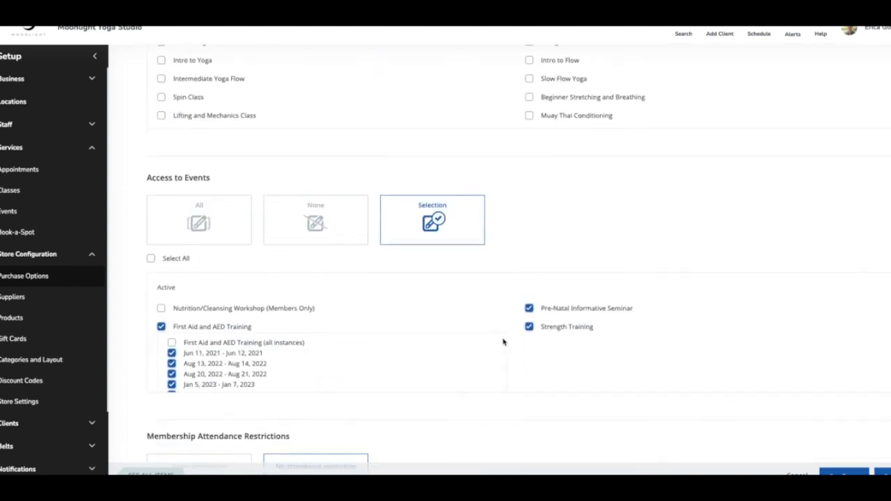
scroll(314, 351, "down", 1)
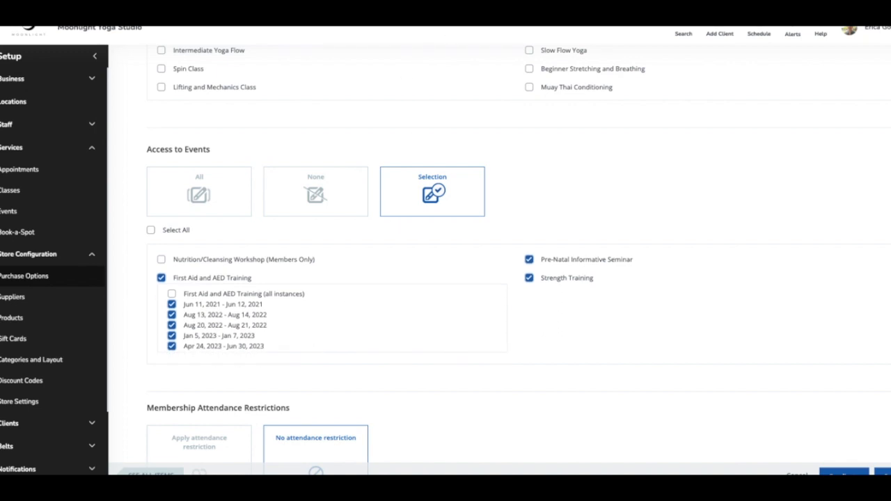
scroll(392, 355, "down", 1)
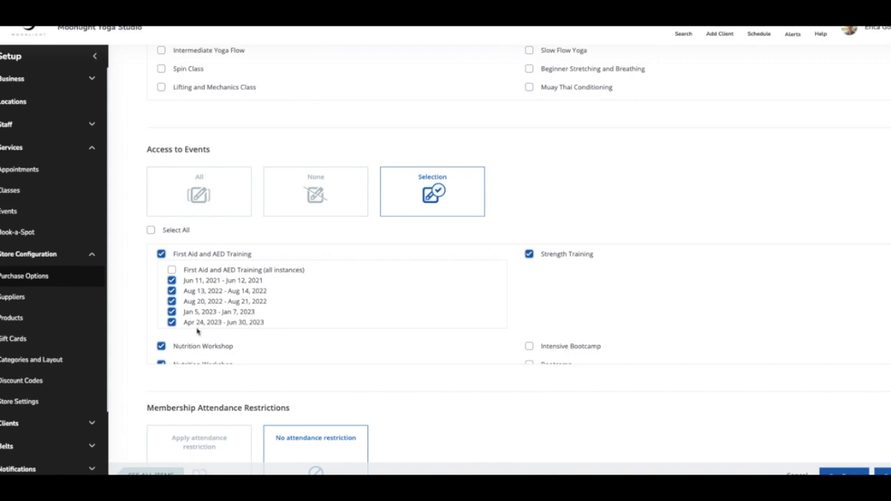